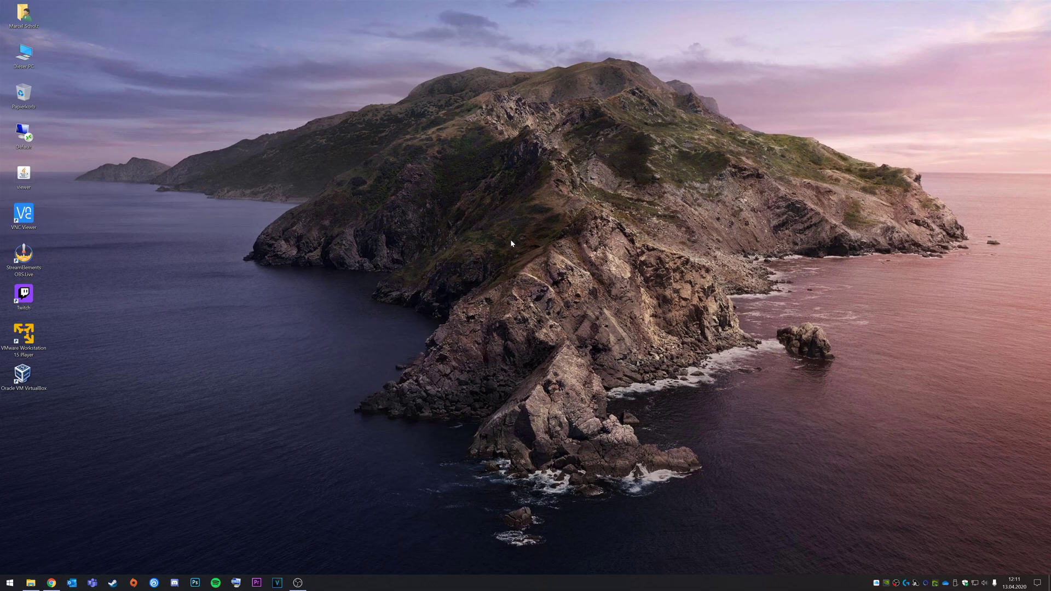
# - Load portal.office.com in the restored, maximized Chrome window
pyautogui.click(50, 584)
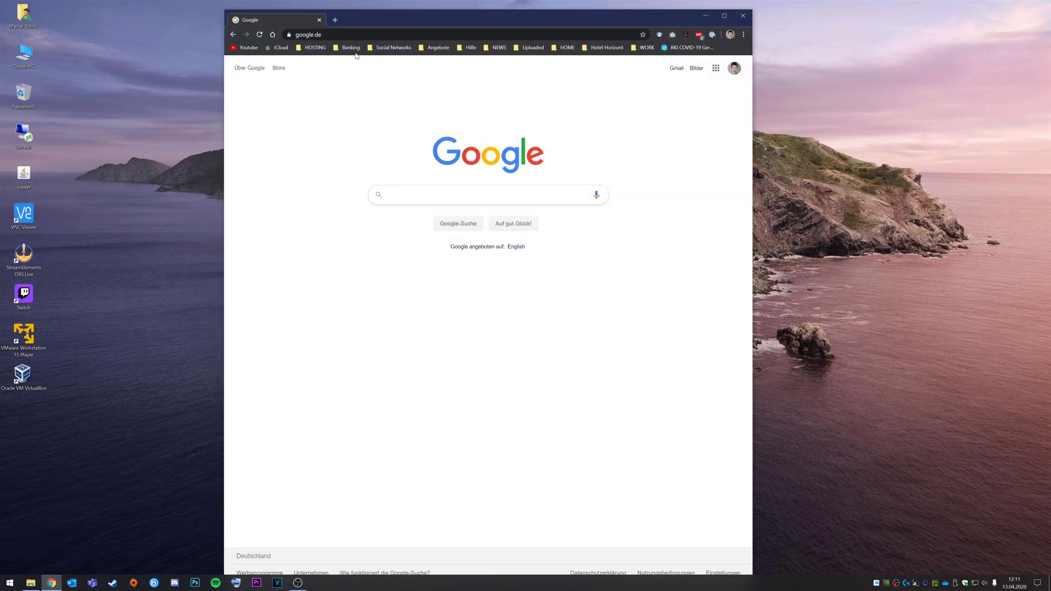
pyautogui.hotkey('ctrl', 'l')
pyautogui.write('port')
pyautogui.press('Return')
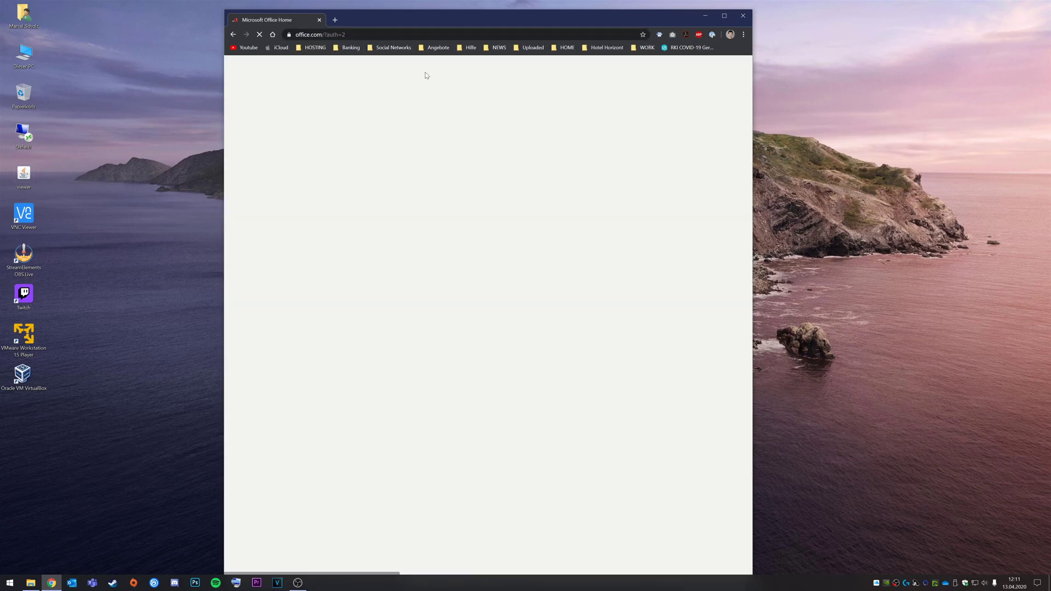
pyautogui.click(725, 16)
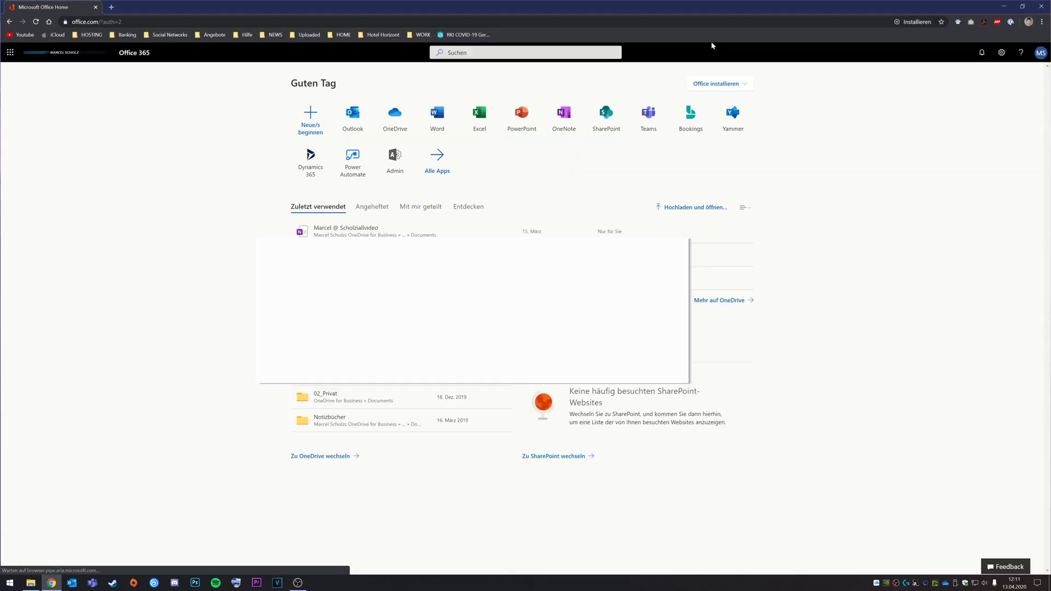
# - Open the Microsoft 365 admin center, show all navigation and expand the Admin Center group
pyautogui.click(395, 163)
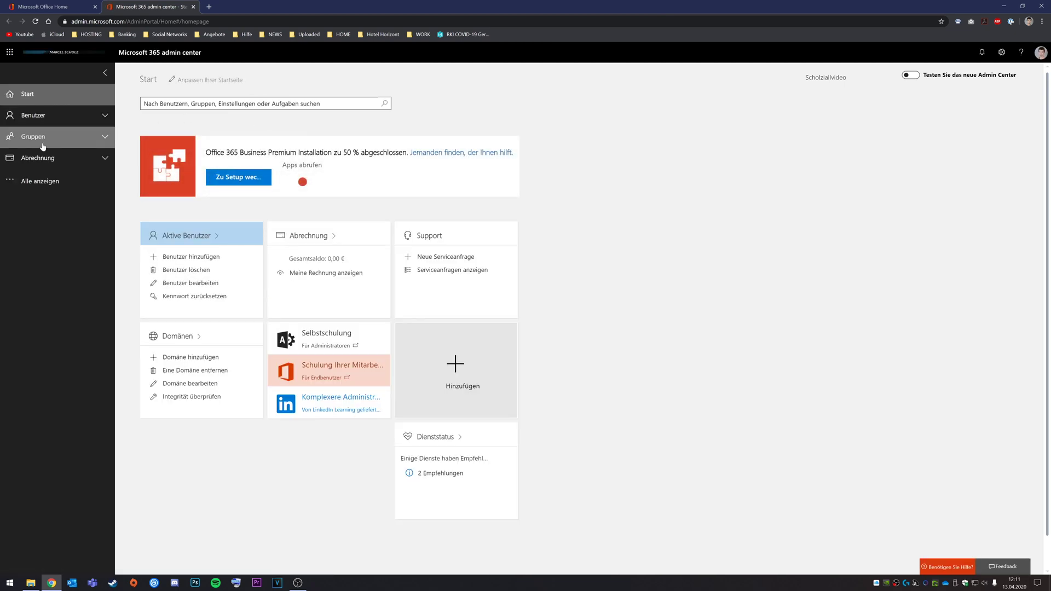
pyautogui.click(43, 182)
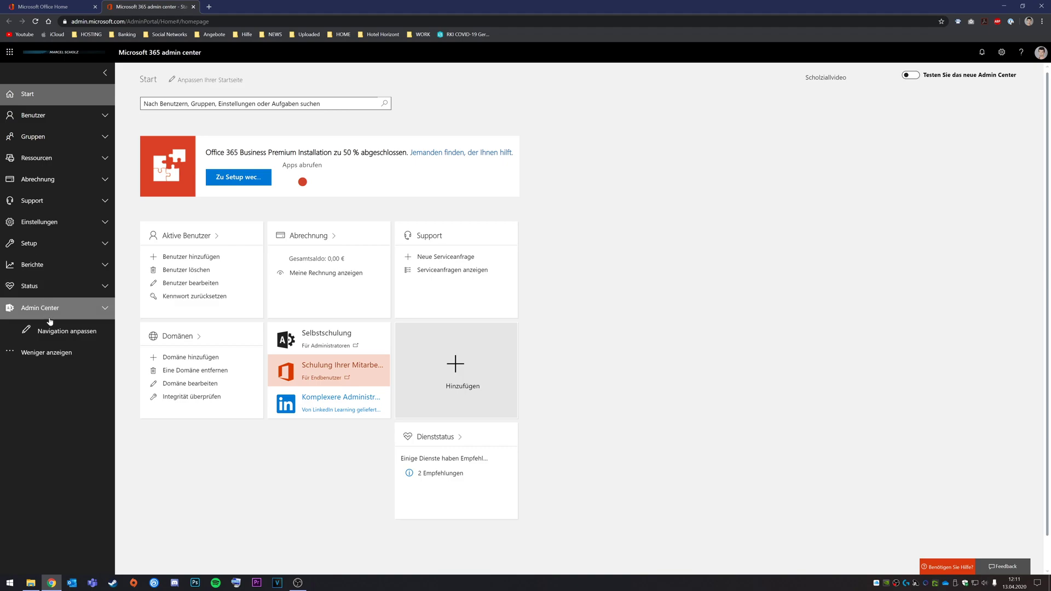
pyautogui.click(43, 315)
# - Go to Exchange and show its 'Öffentliche Ordner' (public folders) list
pyautogui.click(30, 329)
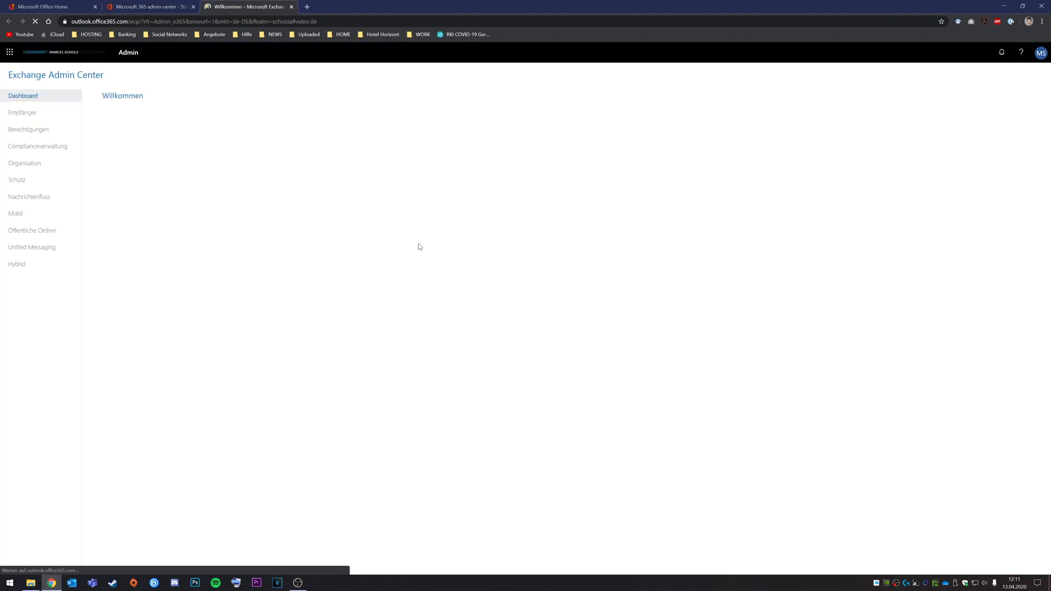
pyautogui.click(25, 230)
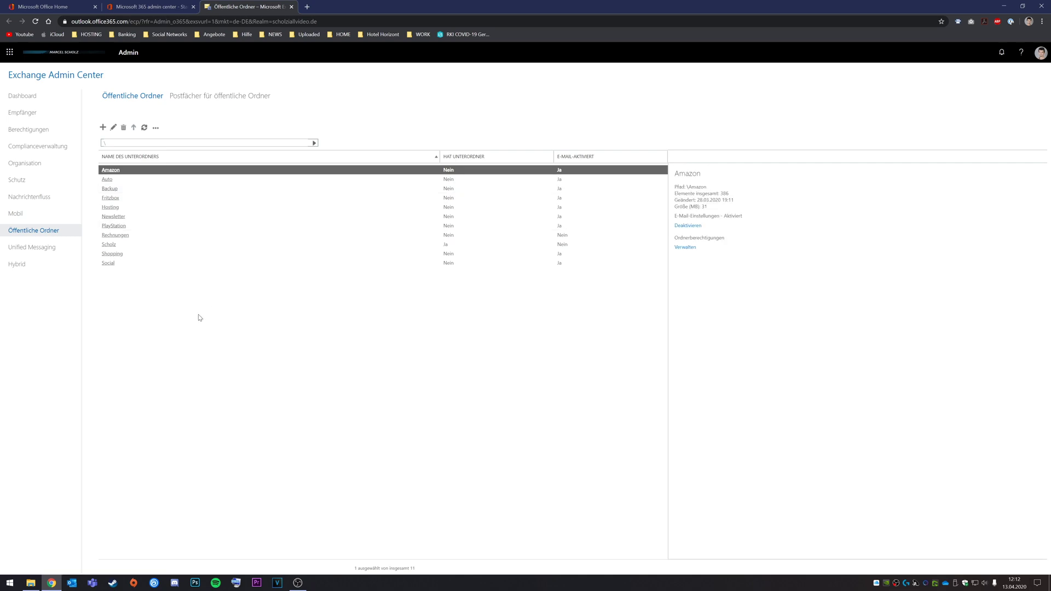
pyautogui.click(202, 97)
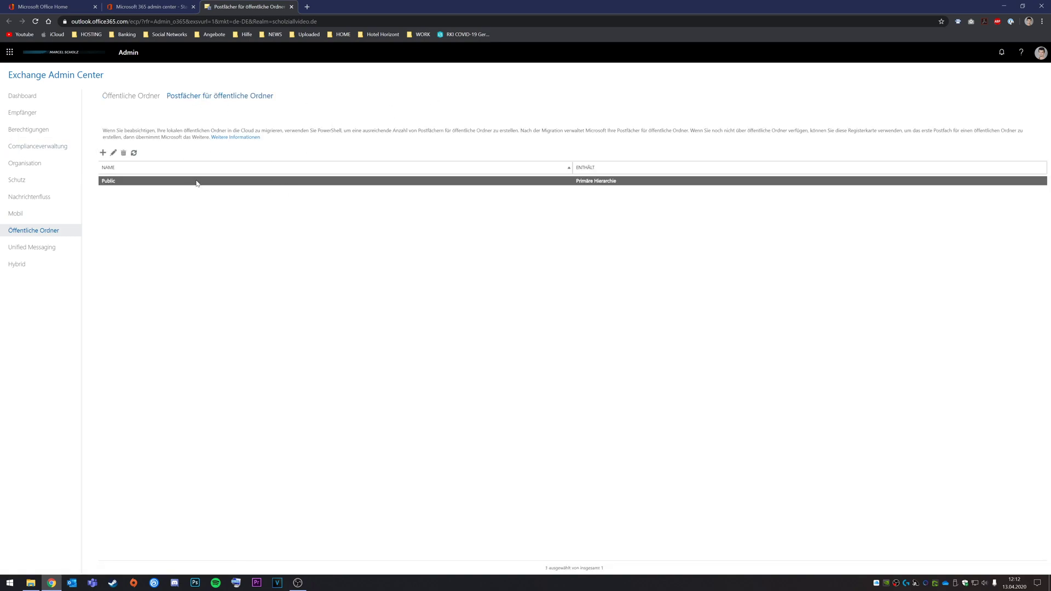
pyautogui.click(102, 155)
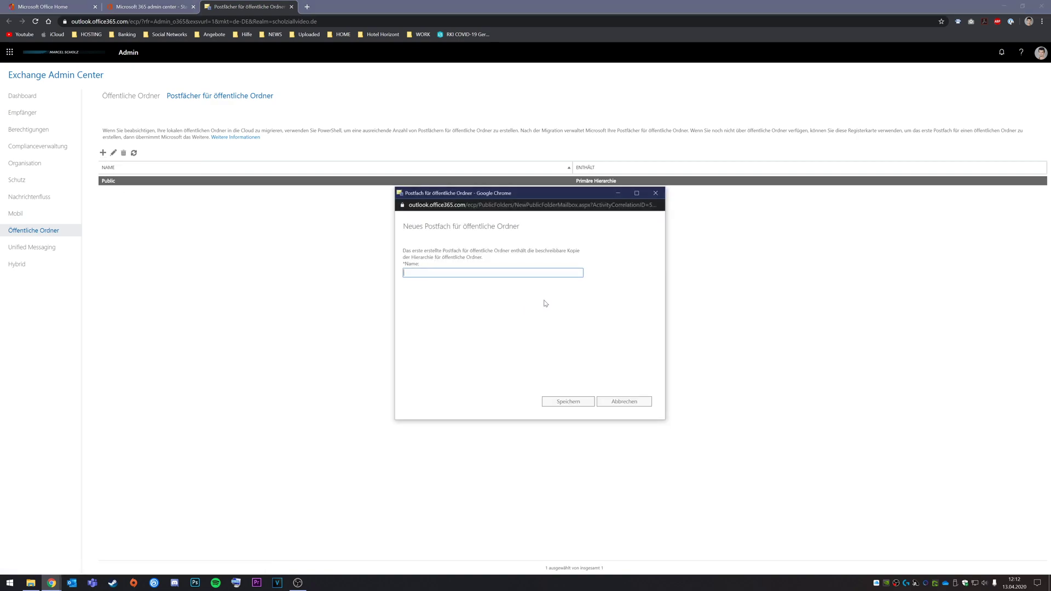
pyautogui.moveTo(545, 193); pyautogui.dragTo(515, 194)
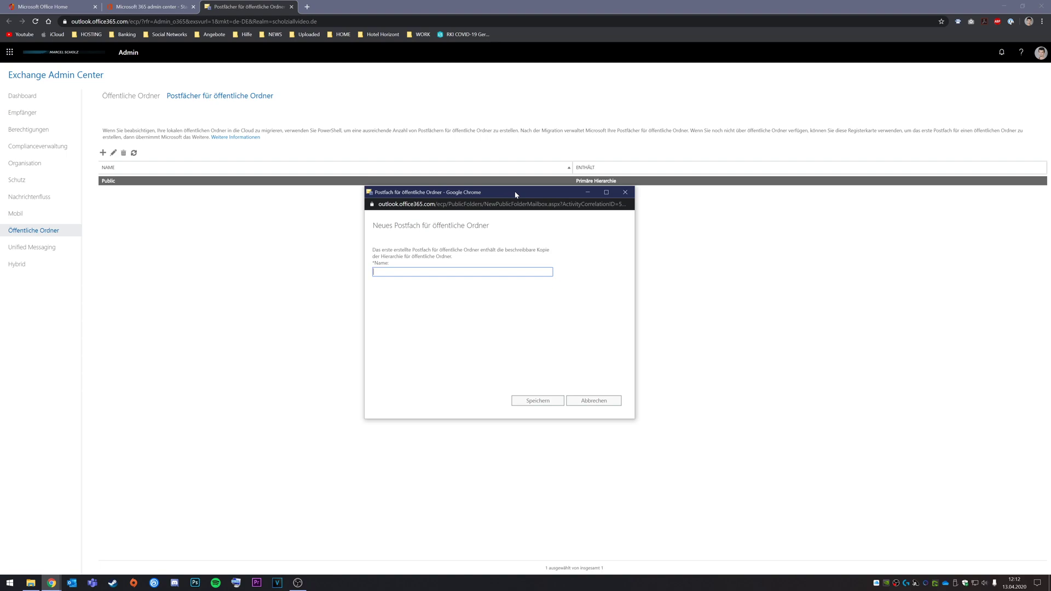
pyautogui.click(629, 195)
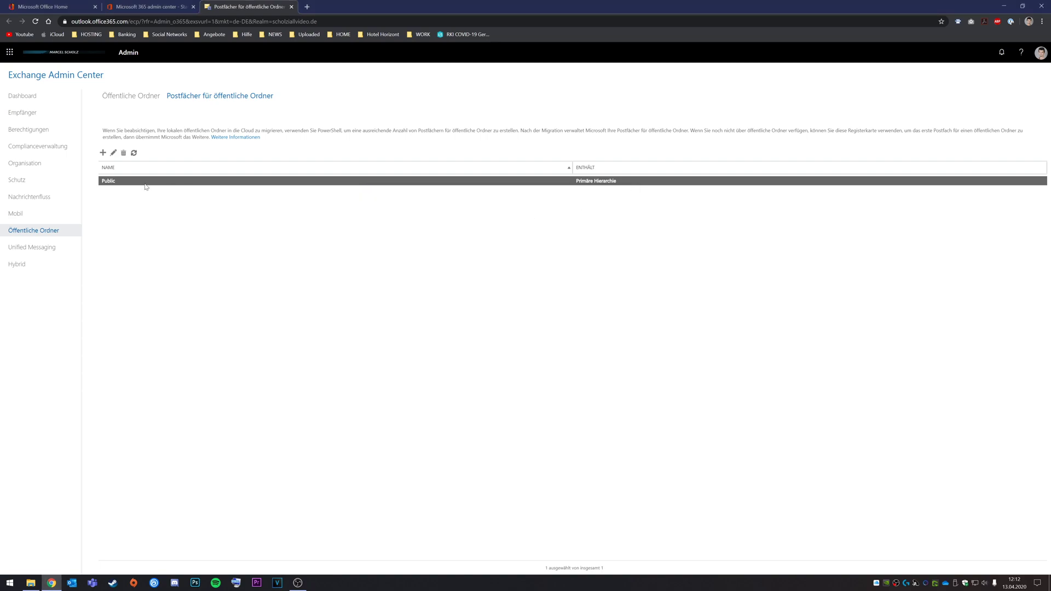
pyautogui.click(126, 97)
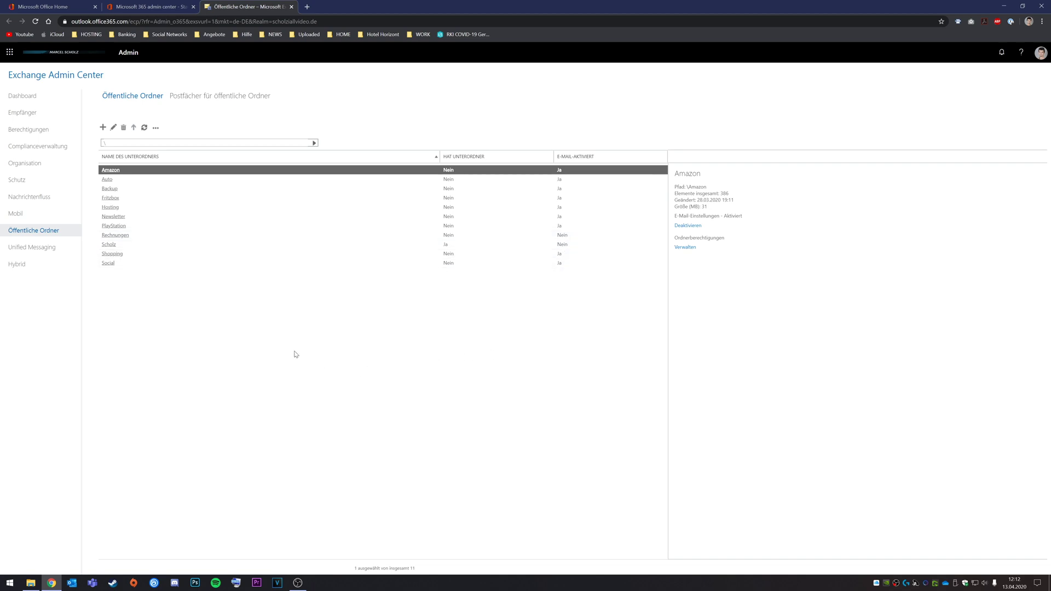
# - Create the public folder 'test1' at the root, open it, and return to the root list
pyautogui.click(102, 127)
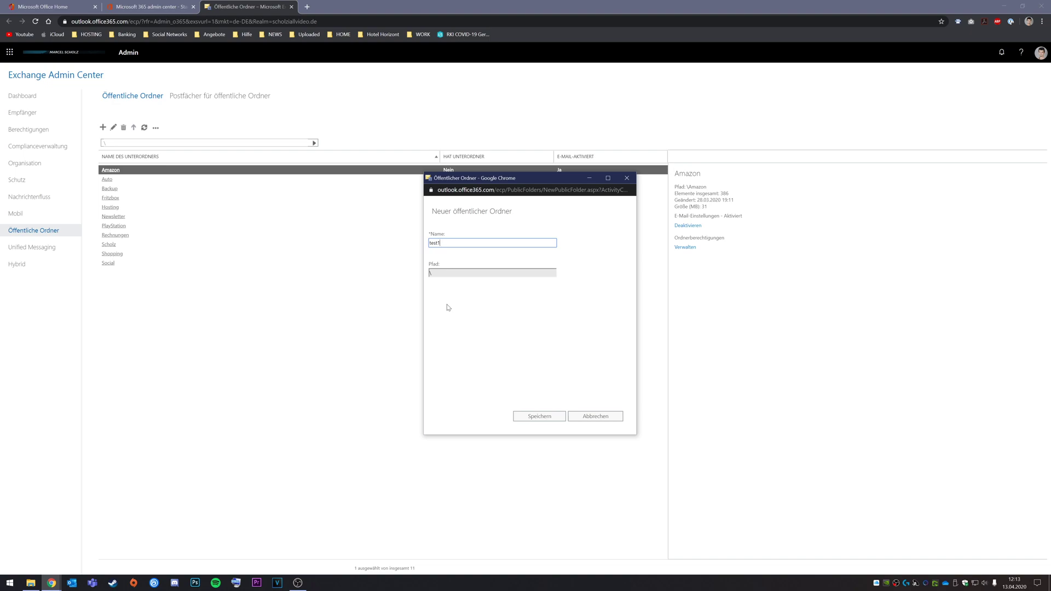
pyautogui.click(538, 417)
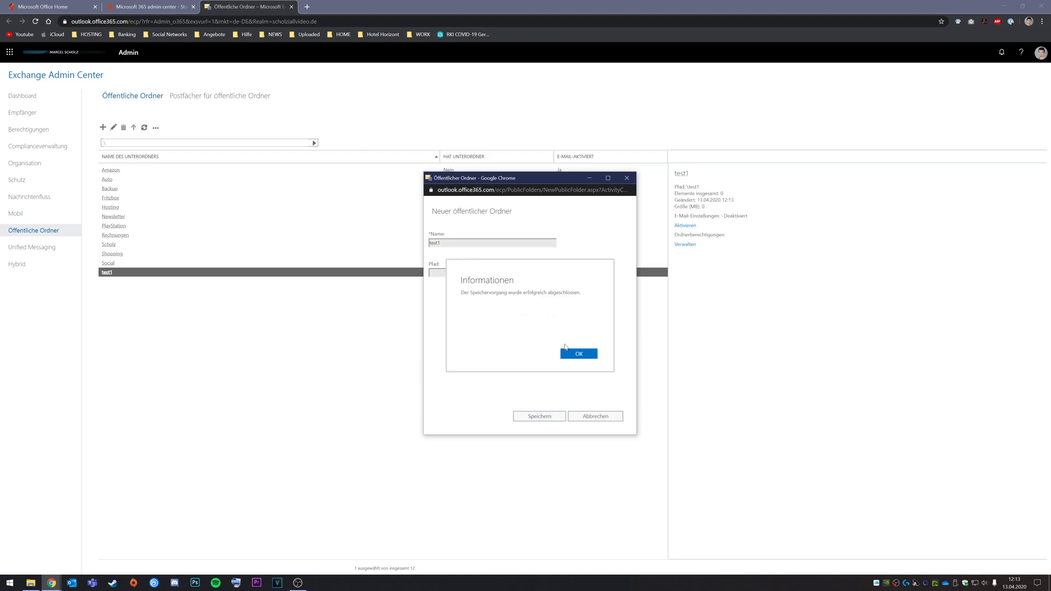
pyautogui.click(582, 356)
pyautogui.click(107, 272)
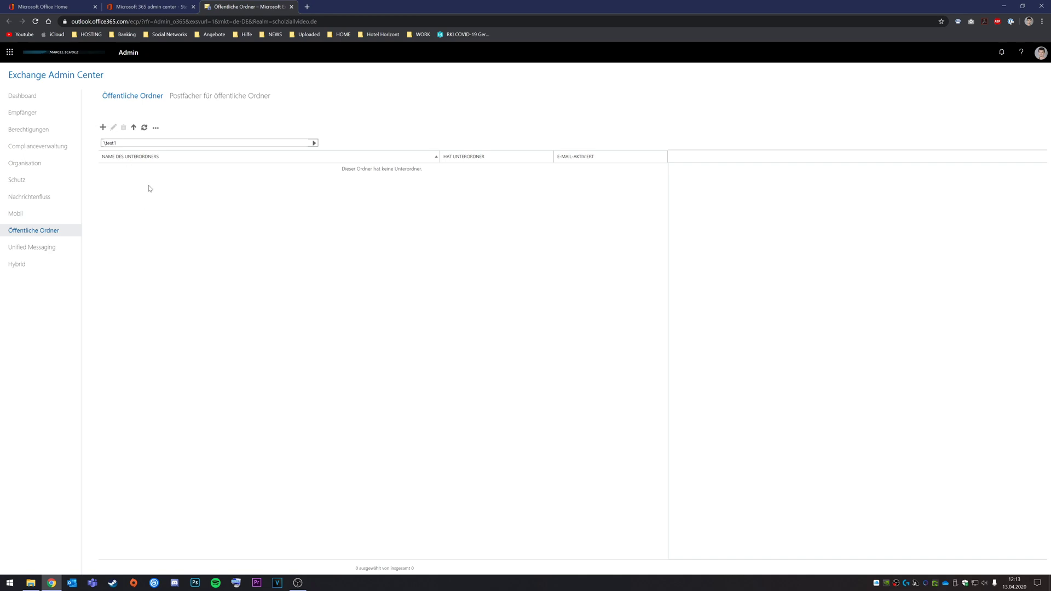
pyautogui.click(134, 127)
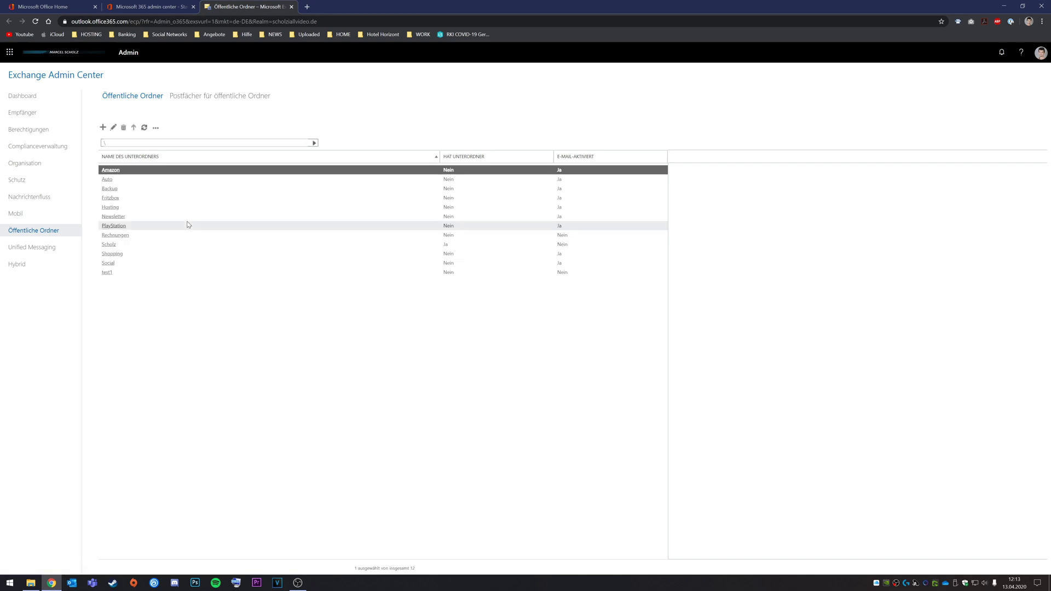
# - Review test1's folder permissions, a single Besitzer (owner), and close them unchanged
pyautogui.click(156, 274)
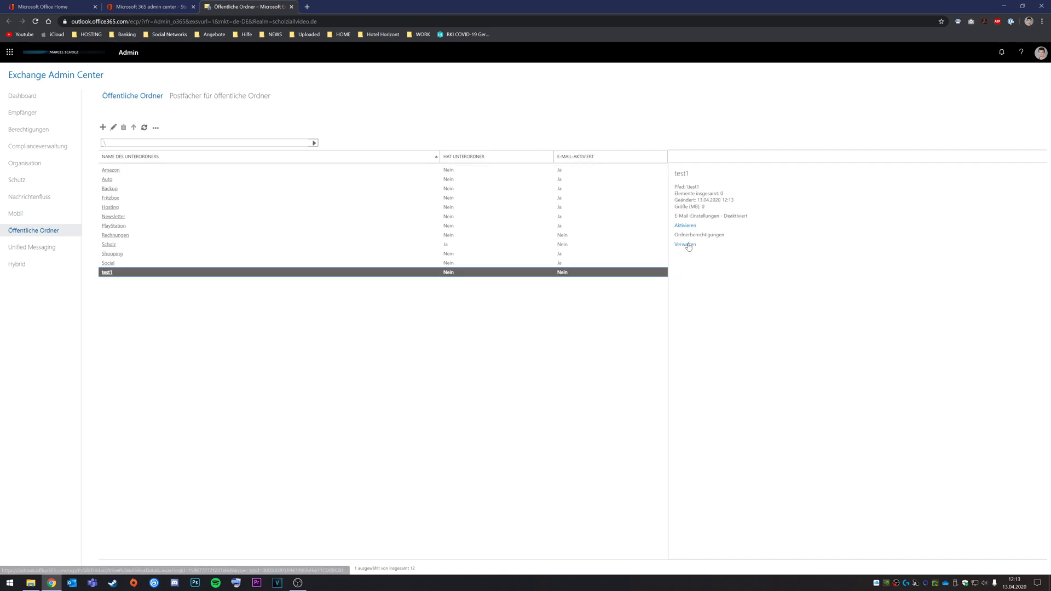
pyautogui.click(687, 244)
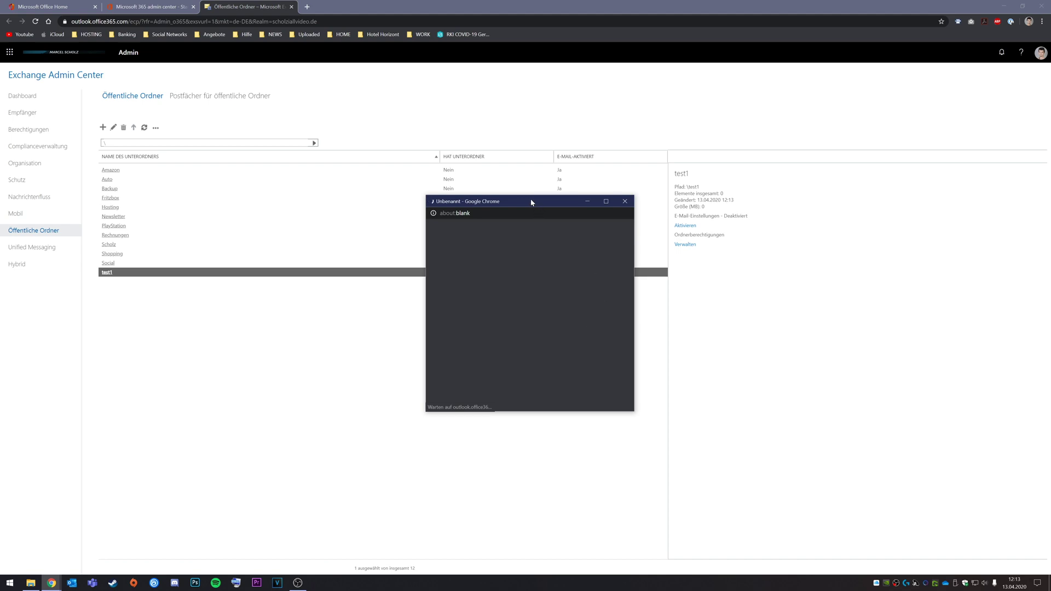
pyautogui.moveTo(531, 204); pyautogui.dragTo(385, 186)
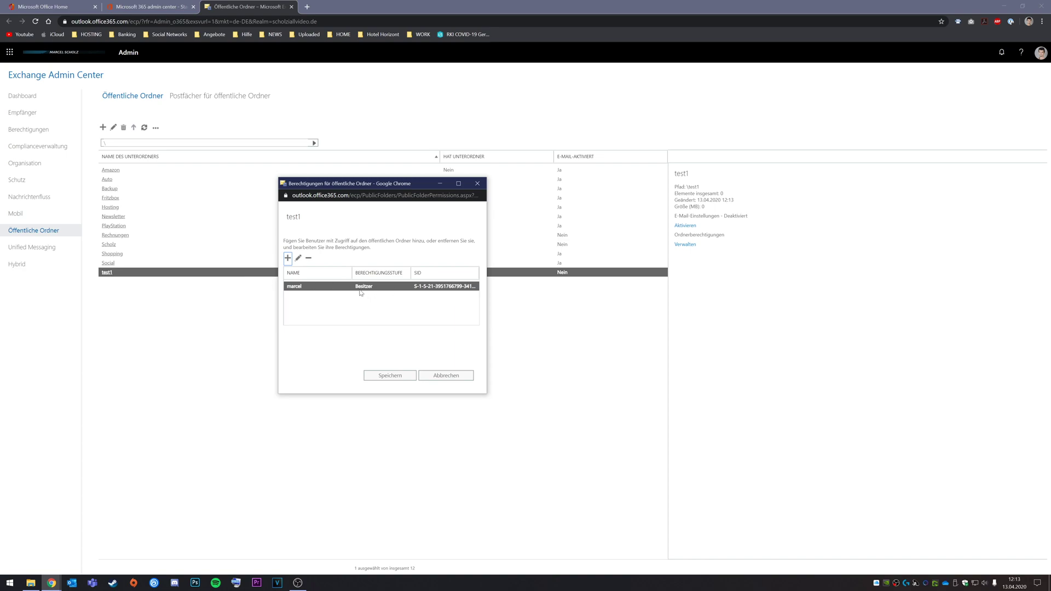
pyautogui.click(451, 377)
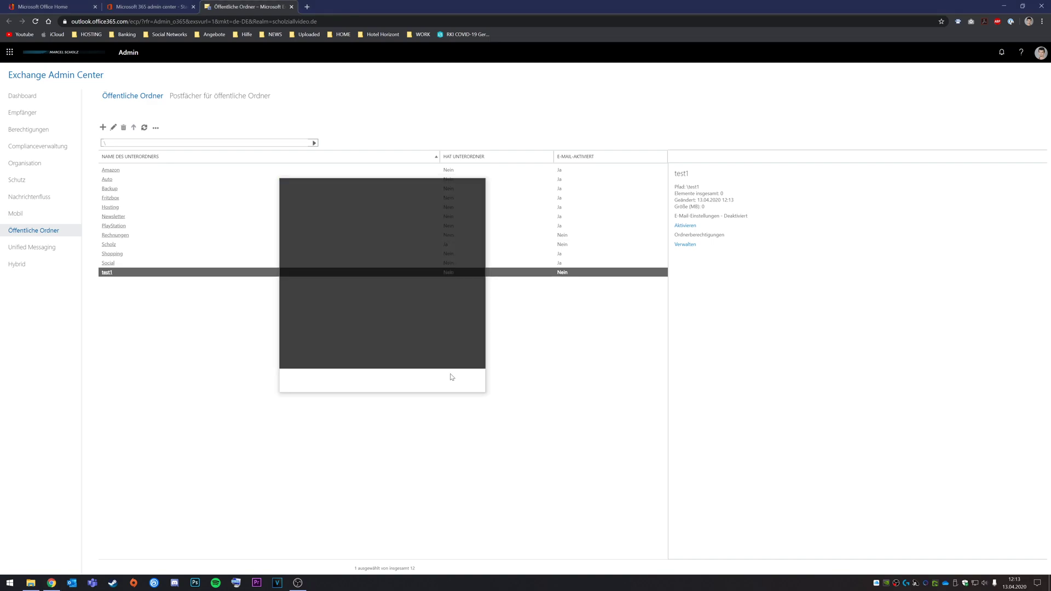
pyautogui.click(155, 129)
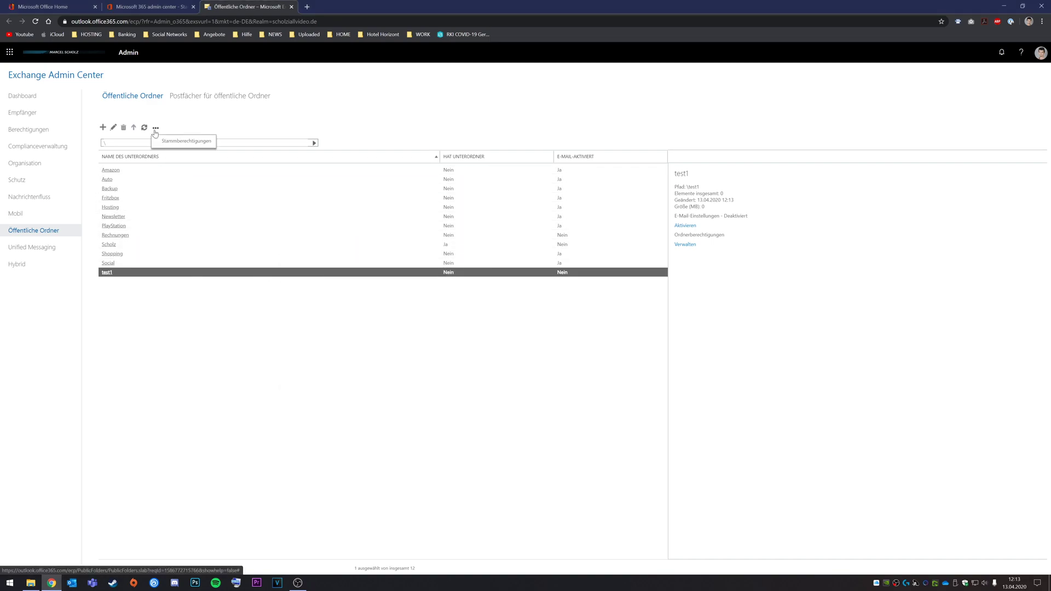
pyautogui.click(176, 144)
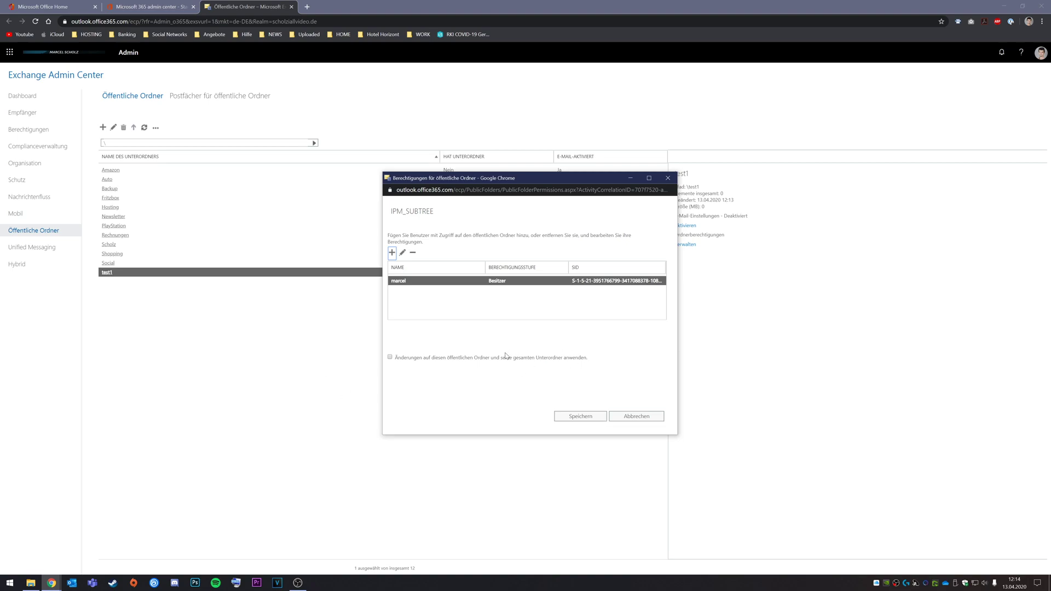
pyautogui.click(637, 417)
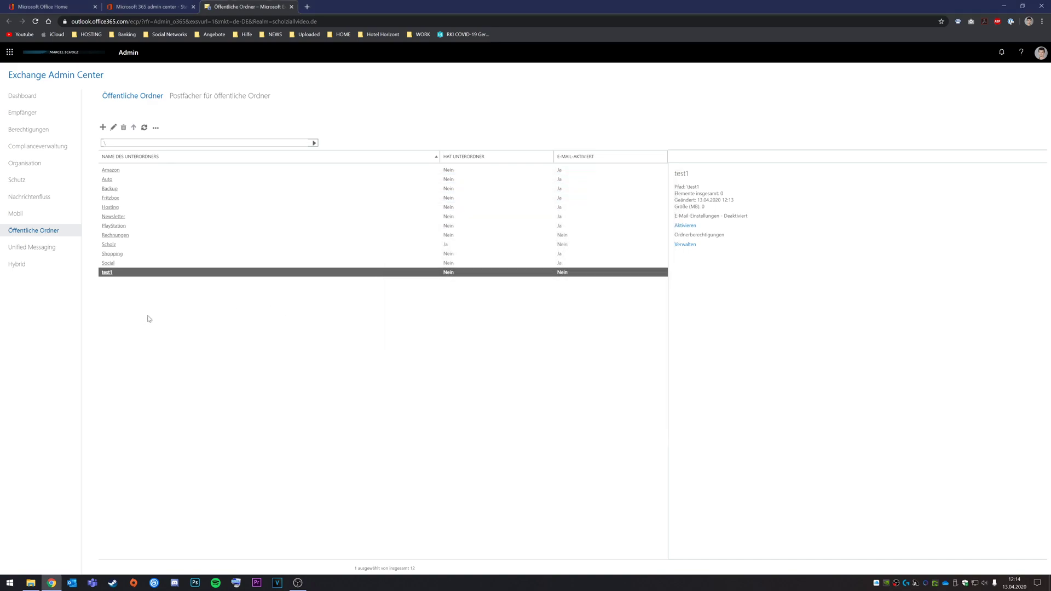
# - Mail-enable test1 with Aktivieren, confirm with Ja, and open its edit properties
pyautogui.click(685, 225)
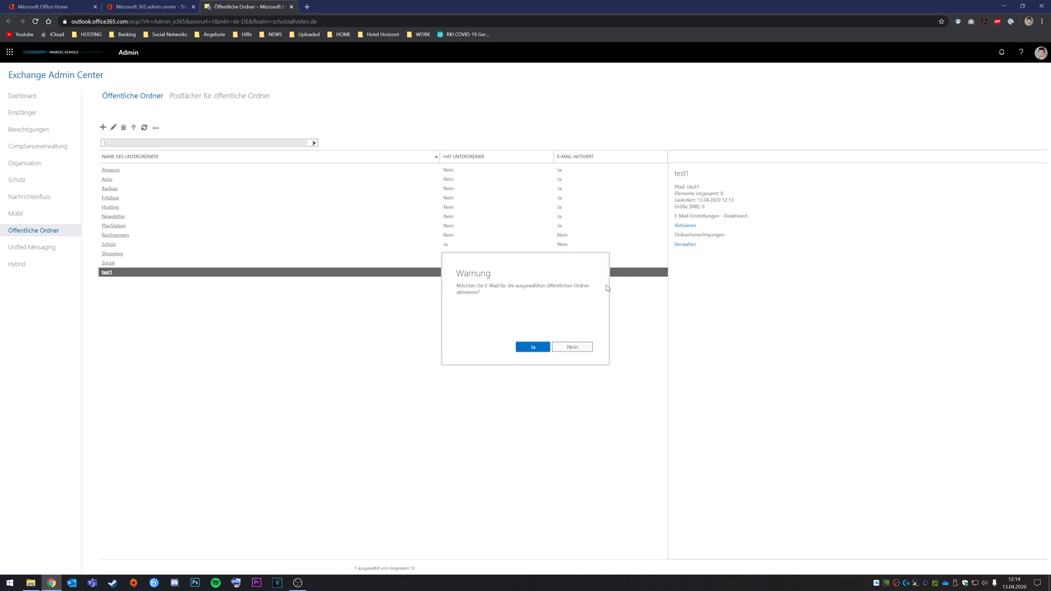
pyautogui.click(532, 346)
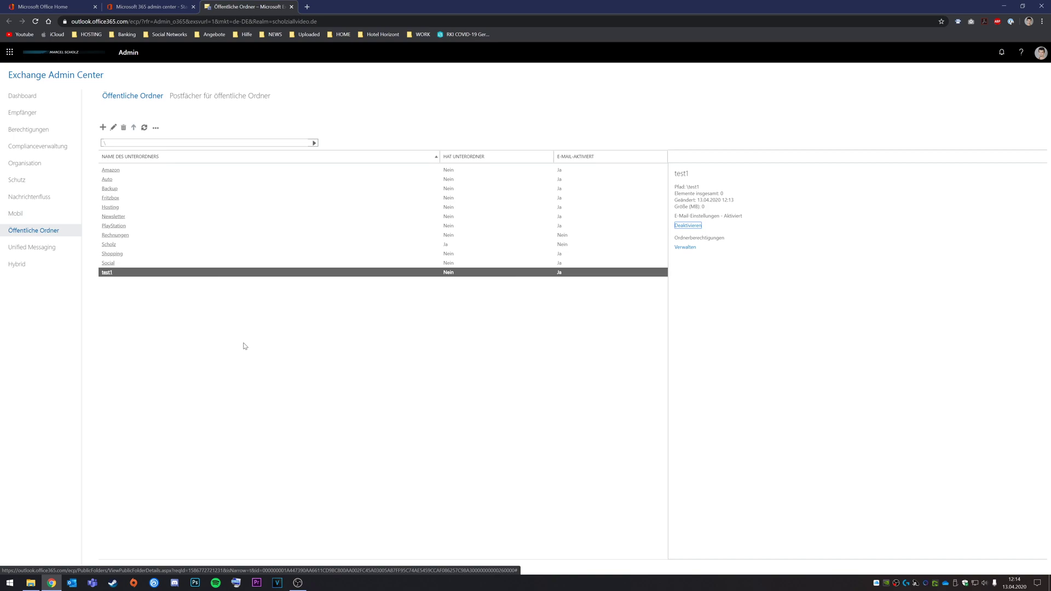
pyautogui.click(114, 127)
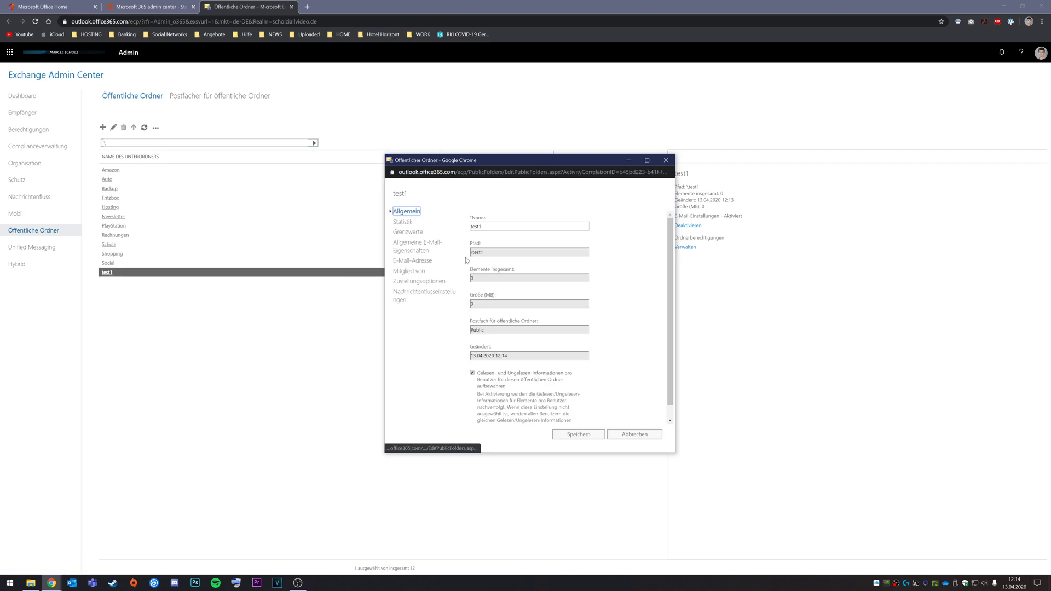
# - Add a second SMTP address on the custom domain to test1 and save its settings
pyautogui.click(411, 251)
pyautogui.click(413, 260)
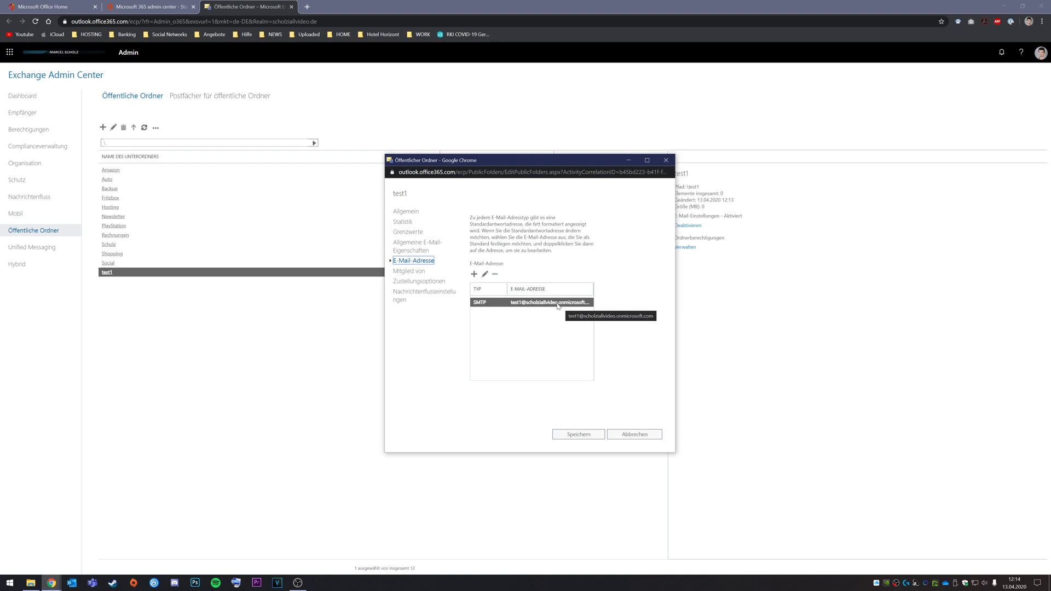
pyautogui.click(474, 275)
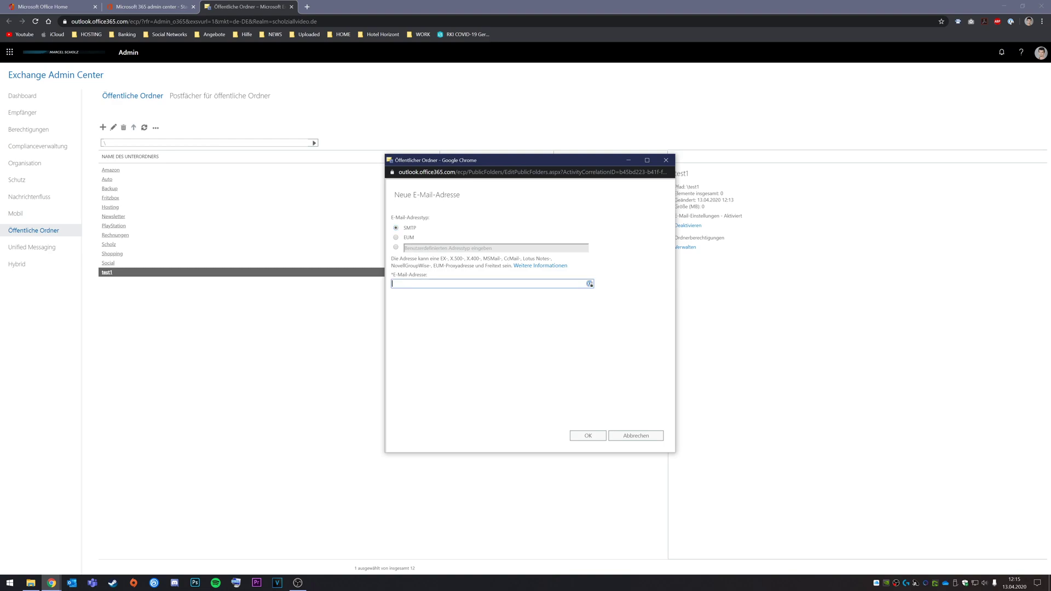
pyautogui.click(599, 434)
pyautogui.click(579, 433)
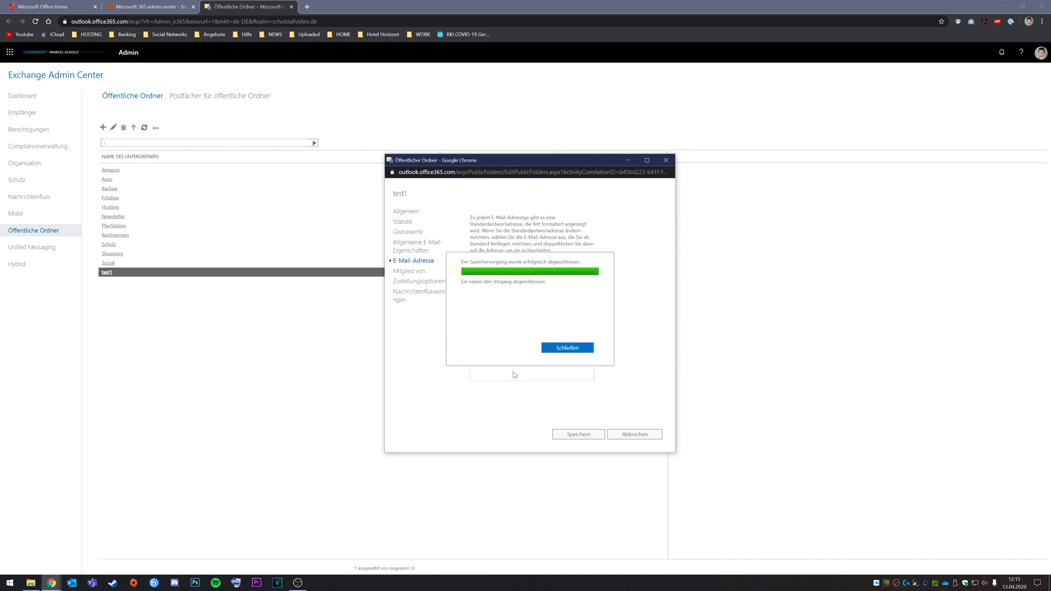
pyautogui.click(561, 360)
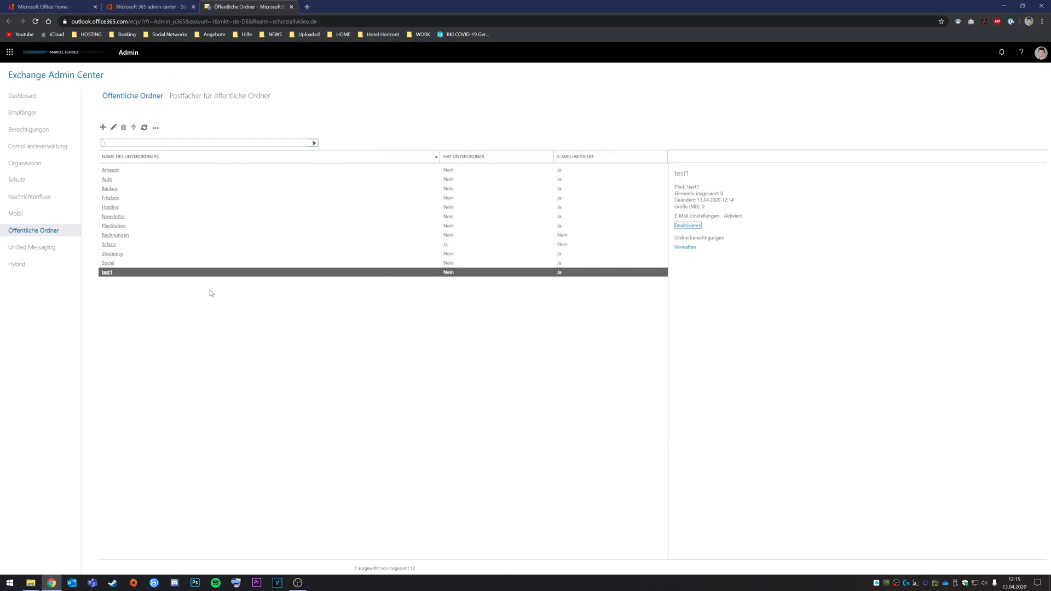
pyautogui.click(113, 127)
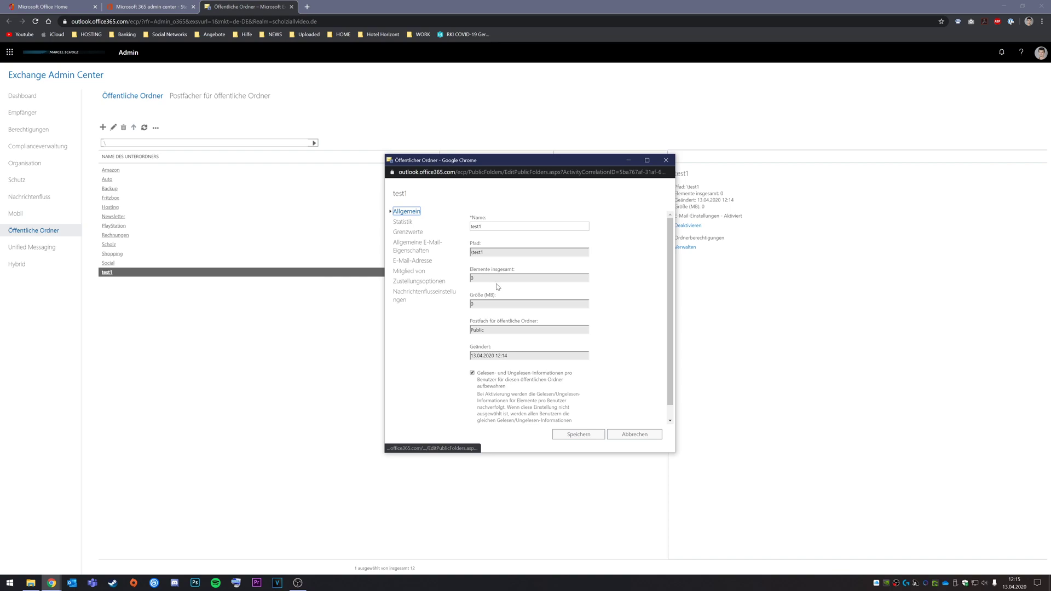
pyautogui.click(409, 262)
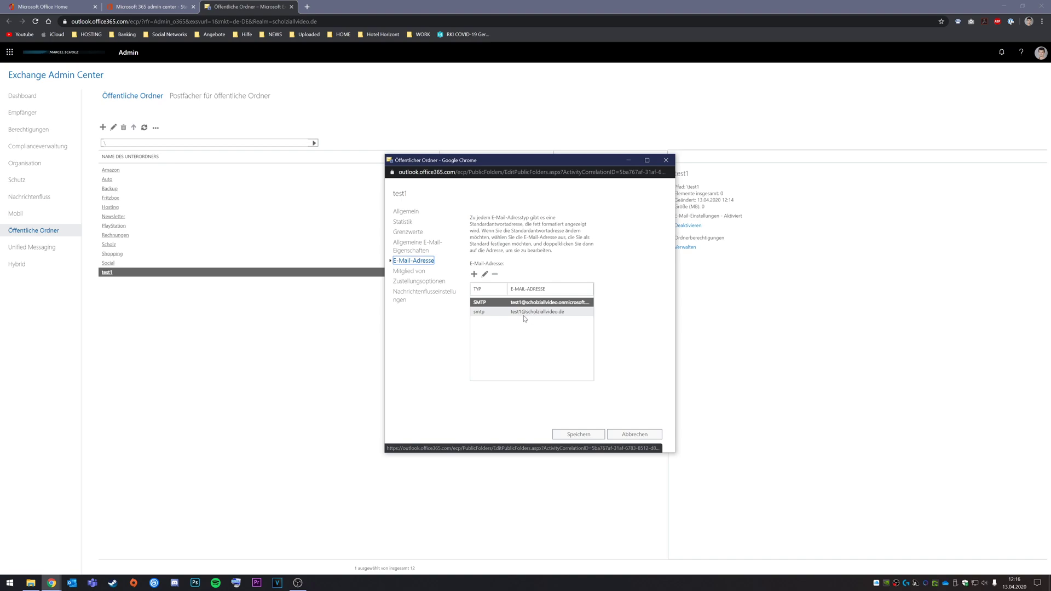
pyautogui.click(505, 314)
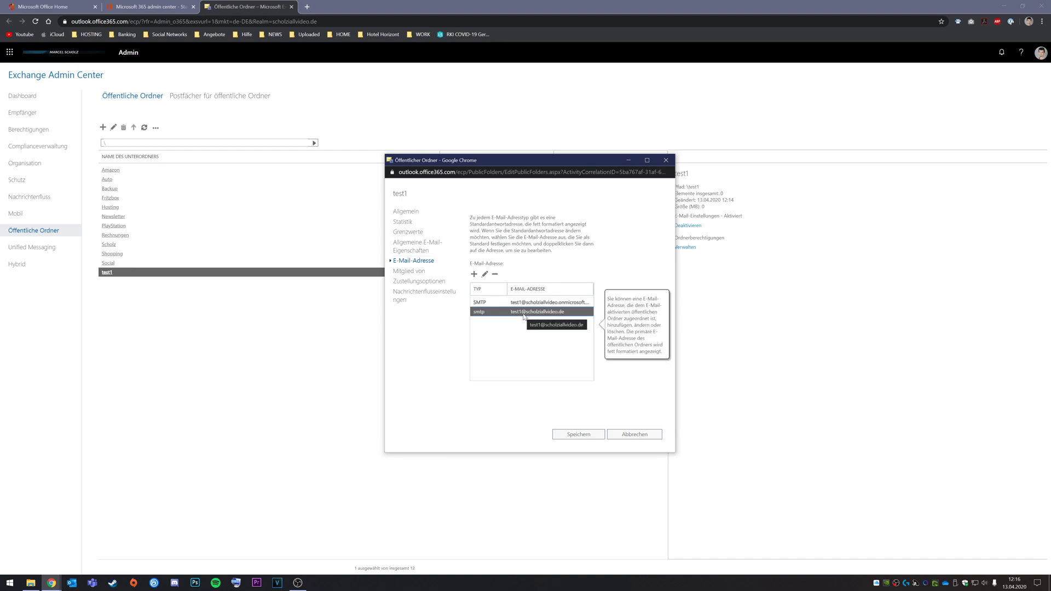
pyautogui.click(525, 307)
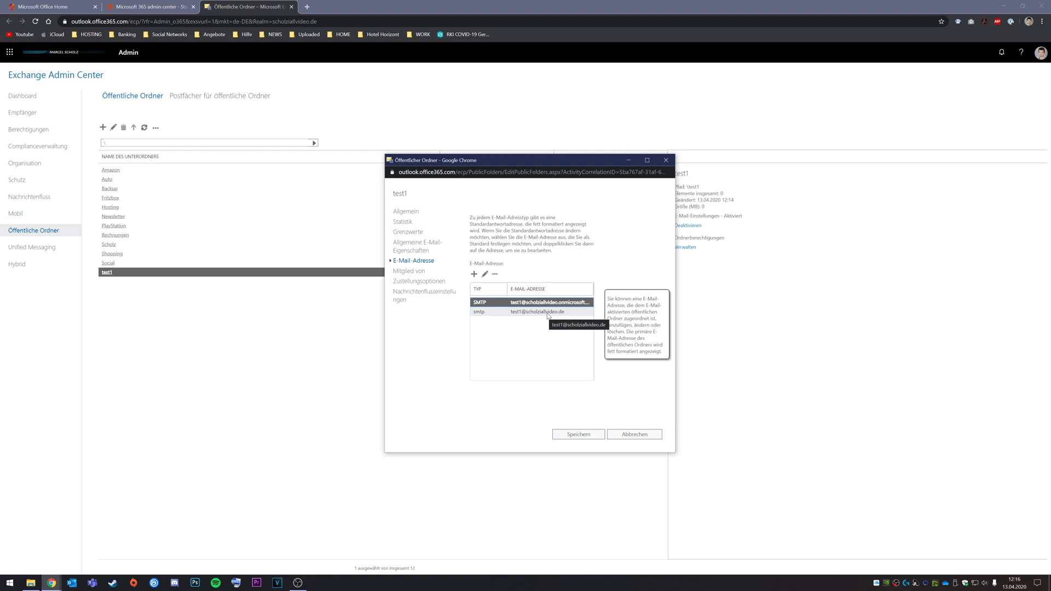
pyautogui.click(577, 434)
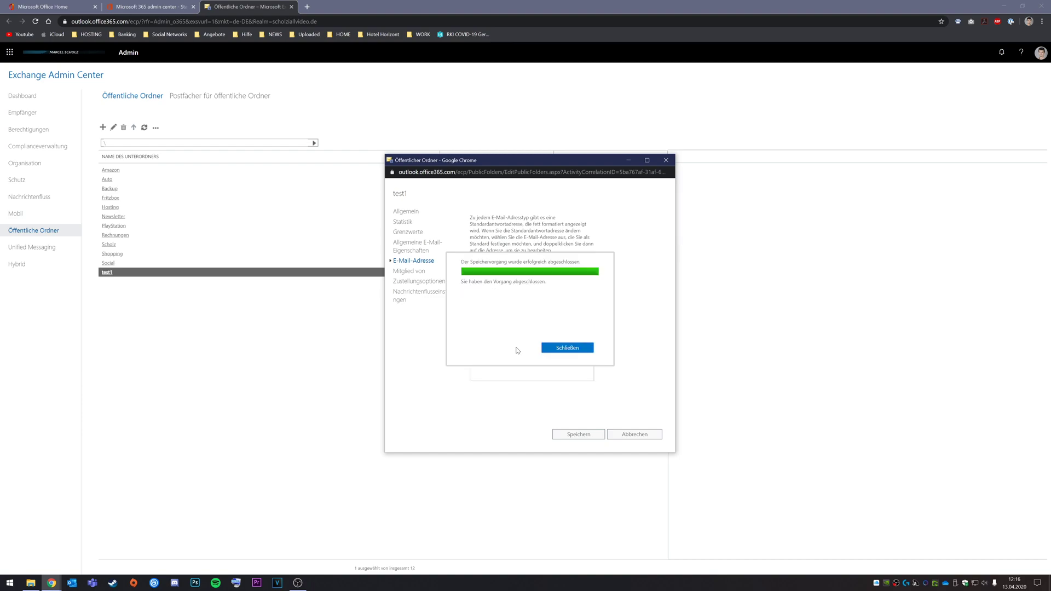
pyautogui.click(564, 349)
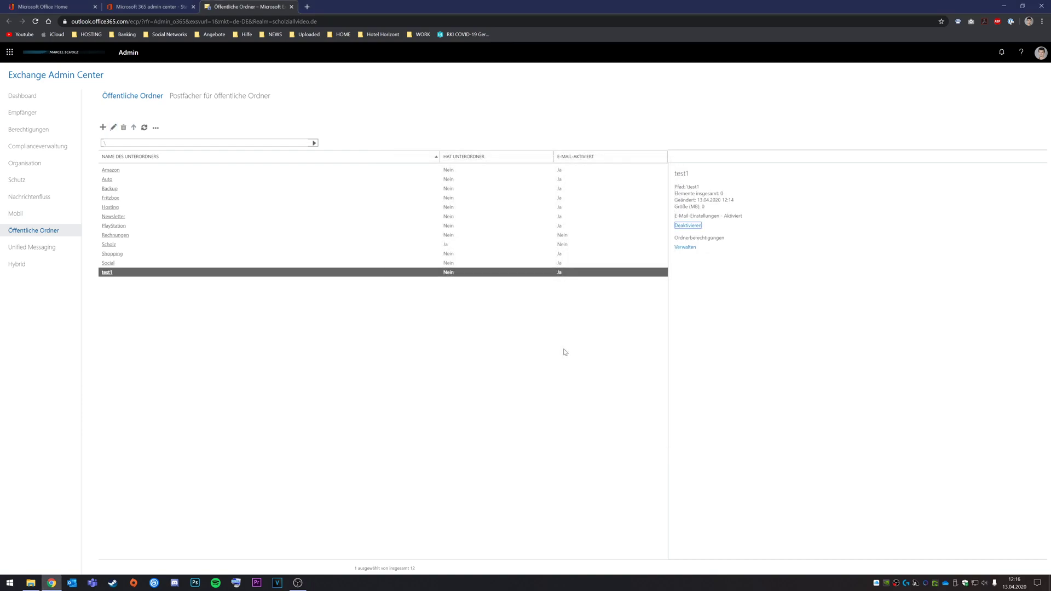